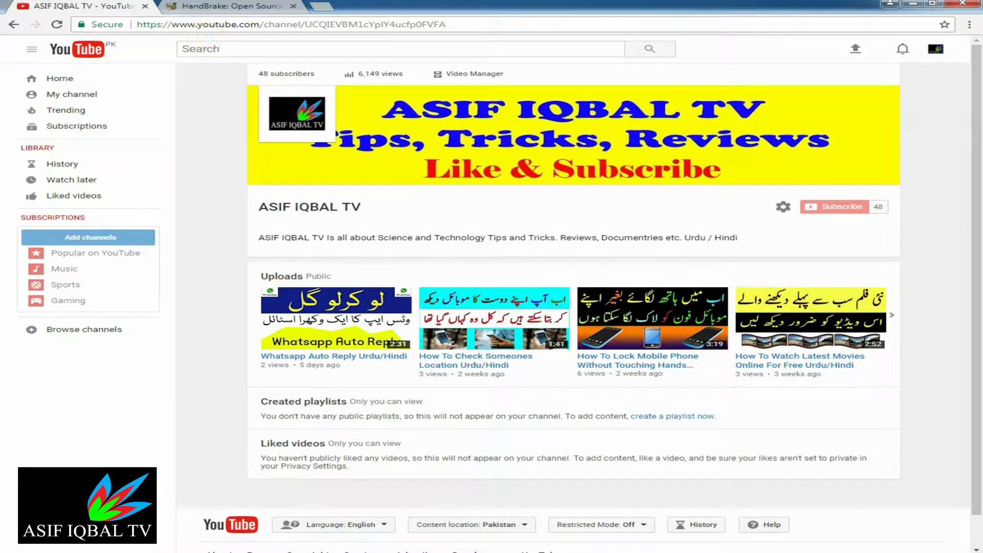
# Show the HandBrake download page in the browser, and switch to the HandBrake application
pyautogui.click(231, 6)
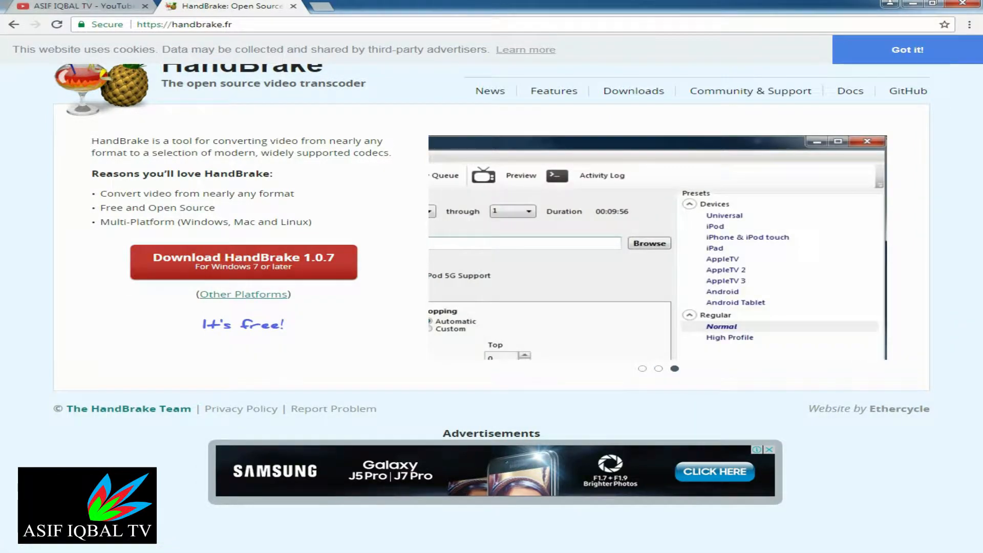
pyautogui.click(259, 552)
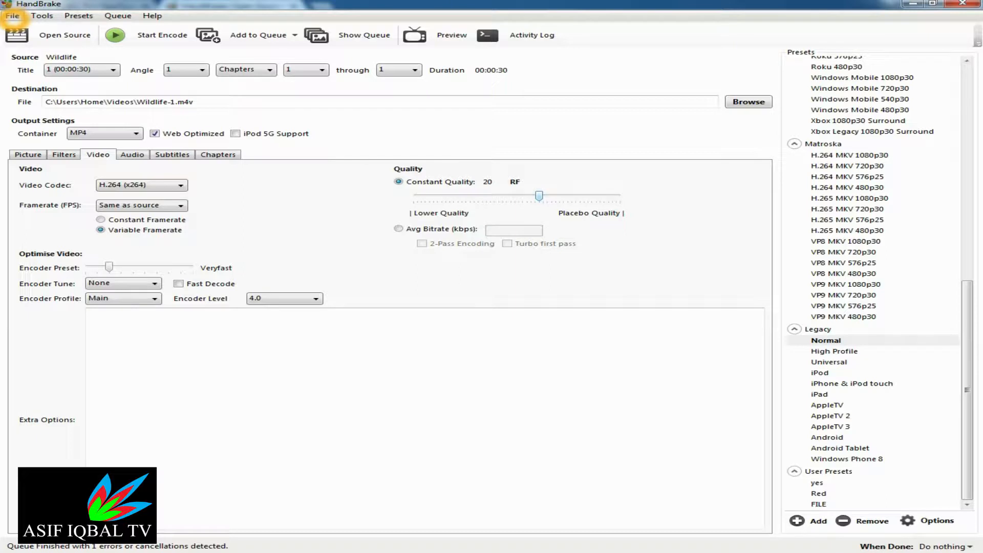
pyautogui.click(12, 15)
pyautogui.click(320, 240)
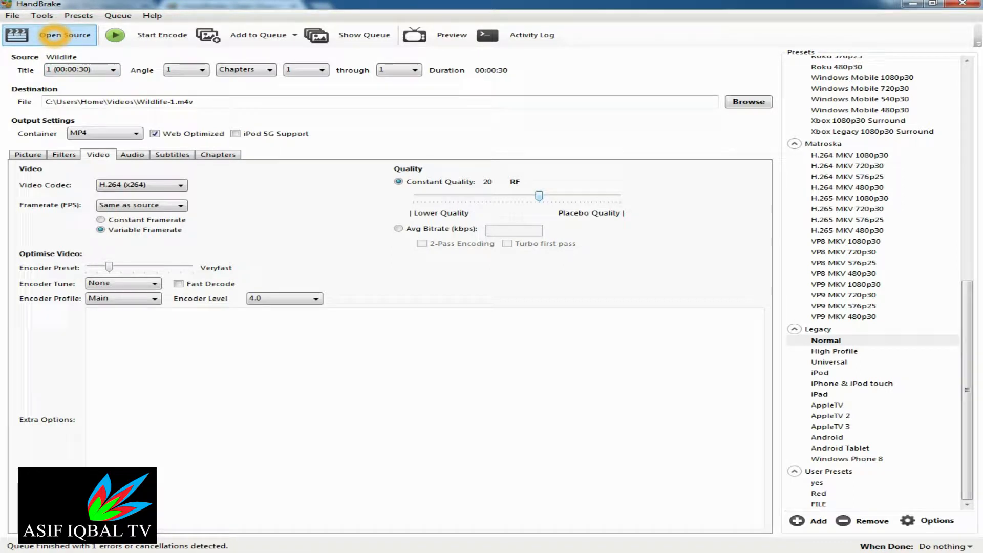
# Open the Wildlife sample video as a single-file source, checking its file properties before loading it
pyautogui.click(54, 34)
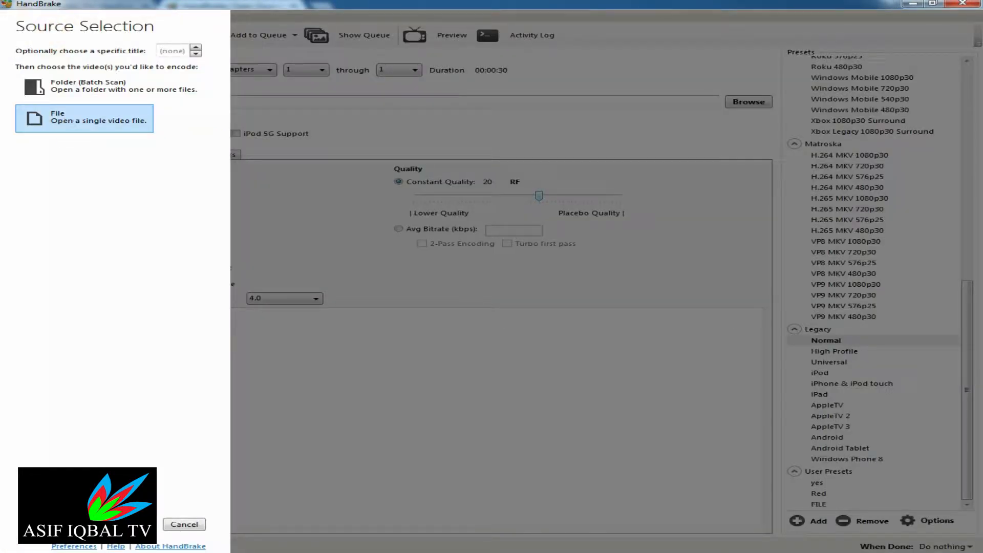
pyautogui.click(70, 119)
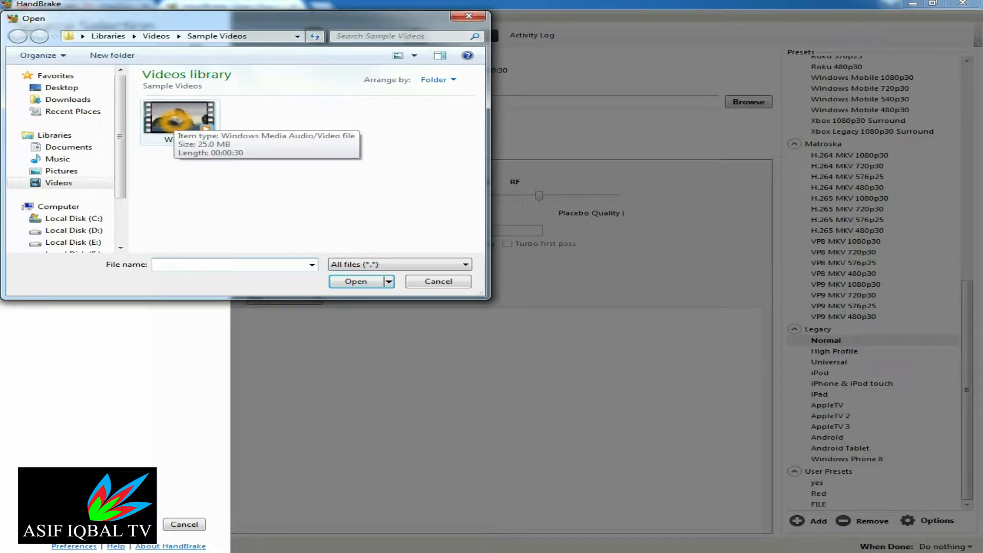
pyautogui.rightClick(174, 123)
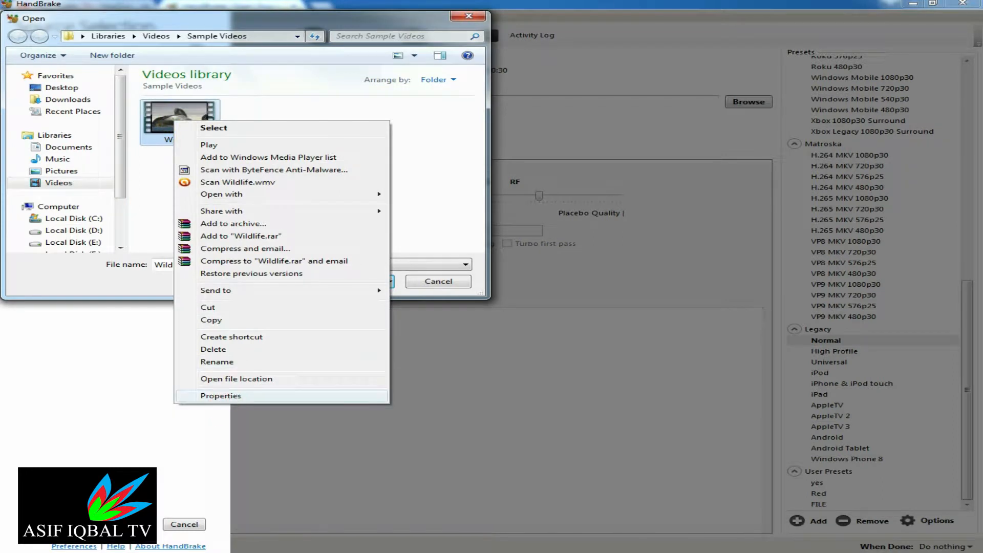
pyautogui.click(220, 395)
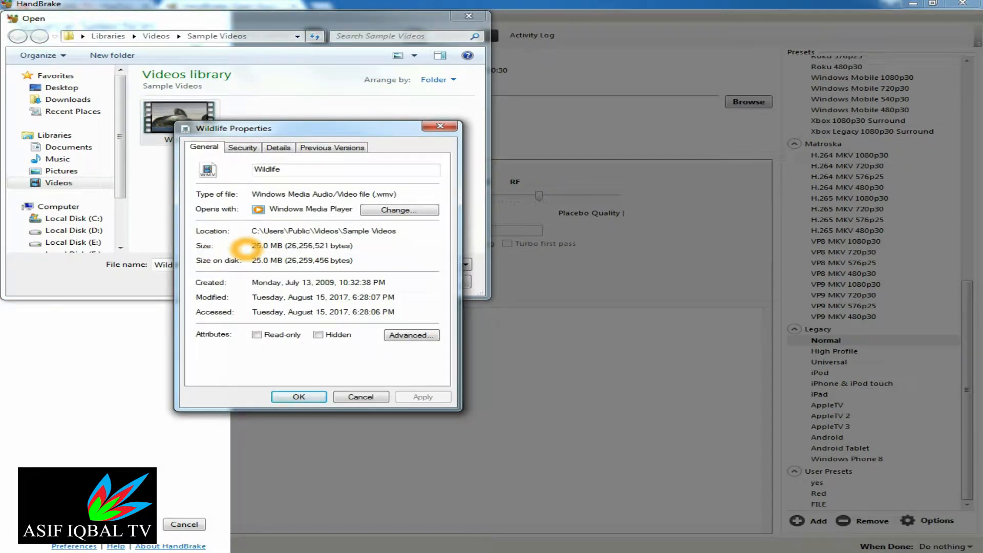
pyautogui.click(298, 396)
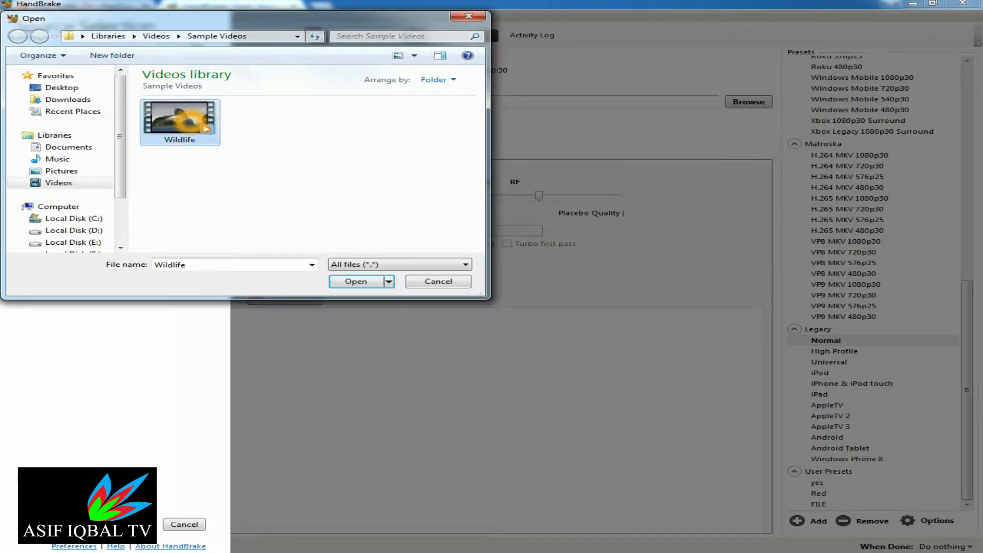
pyautogui.doubleClick(193, 125)
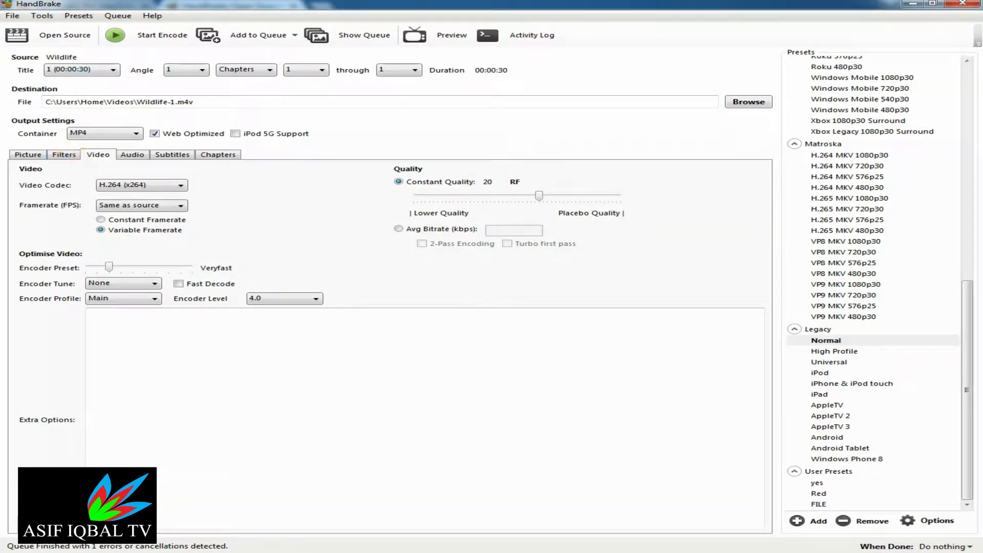
# Switch the picture cropping to Custom and set the left and right crop values to 0
pyautogui.click(28, 155)
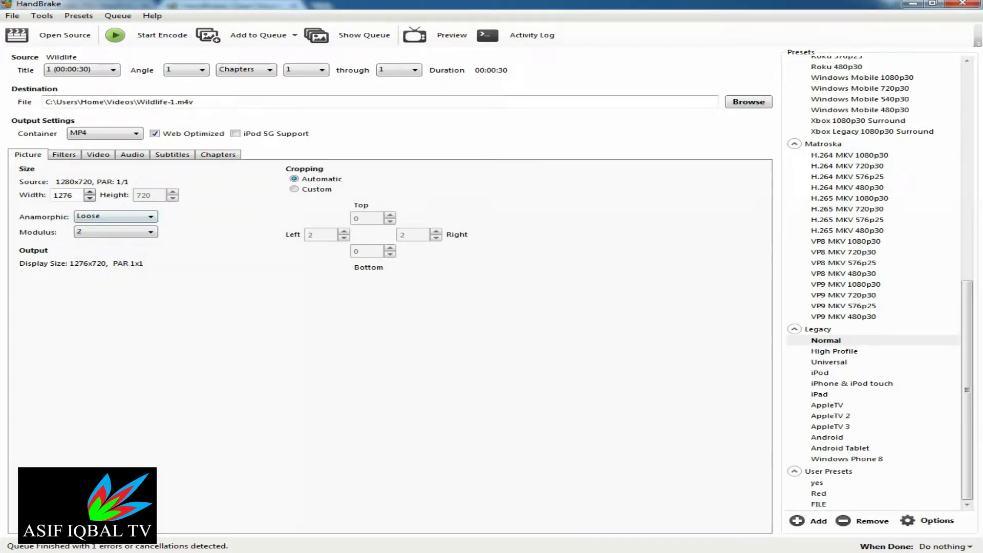
pyautogui.click(298, 189)
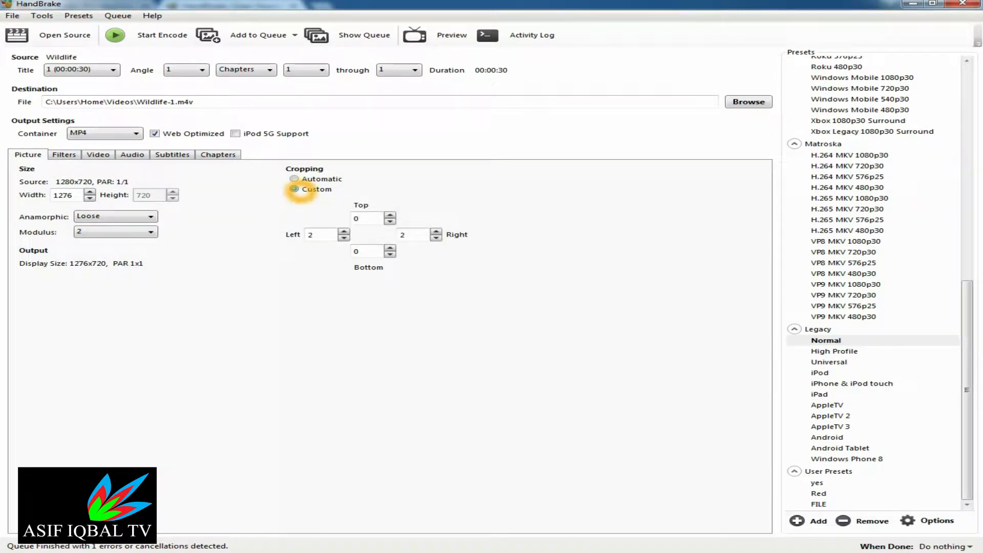
pyautogui.doubleClick(320, 234)
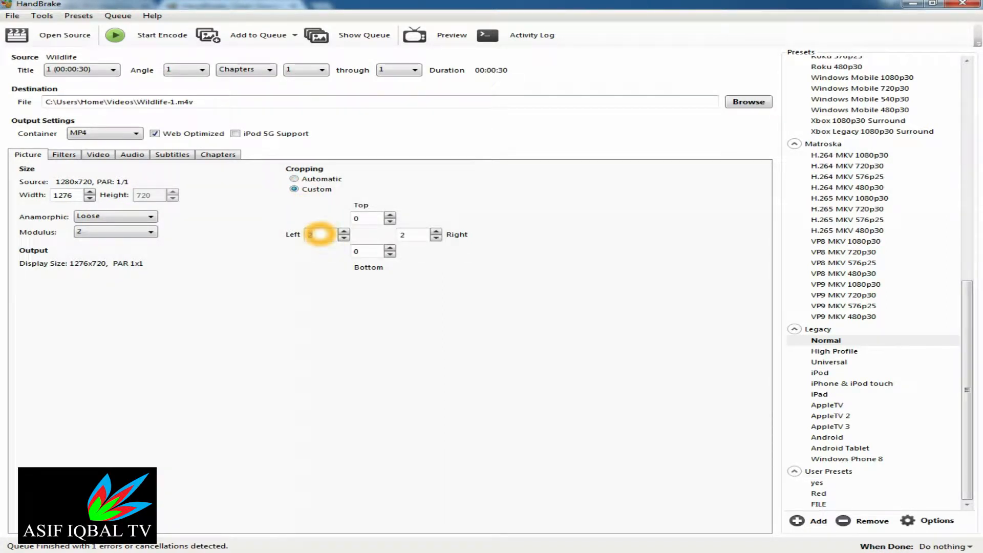
pyautogui.write('0')
pyautogui.doubleClick(417, 235)
pyautogui.write('0')
pyautogui.click(374, 240)
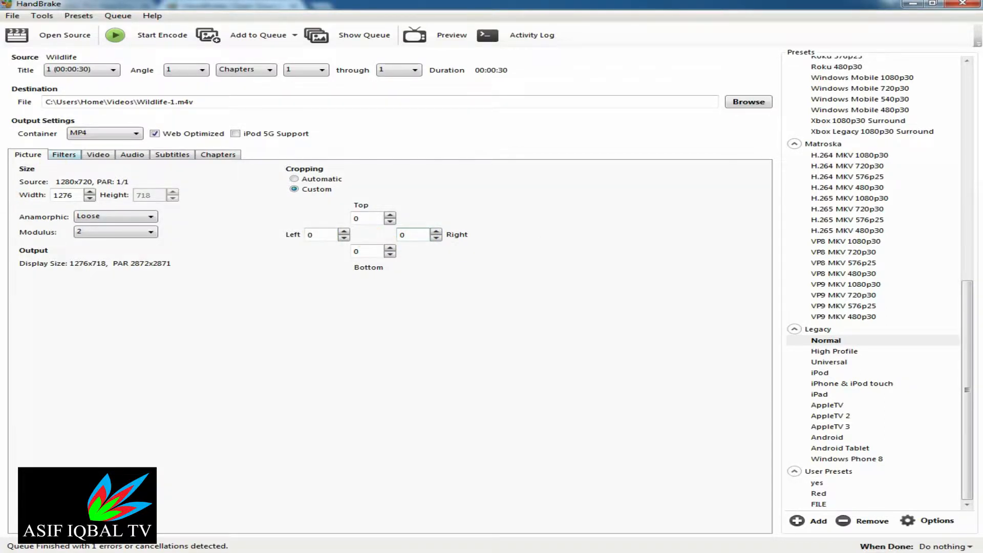
# Look over the filter settings and lower the video's constant quality to RF 25
pyautogui.click(63, 155)
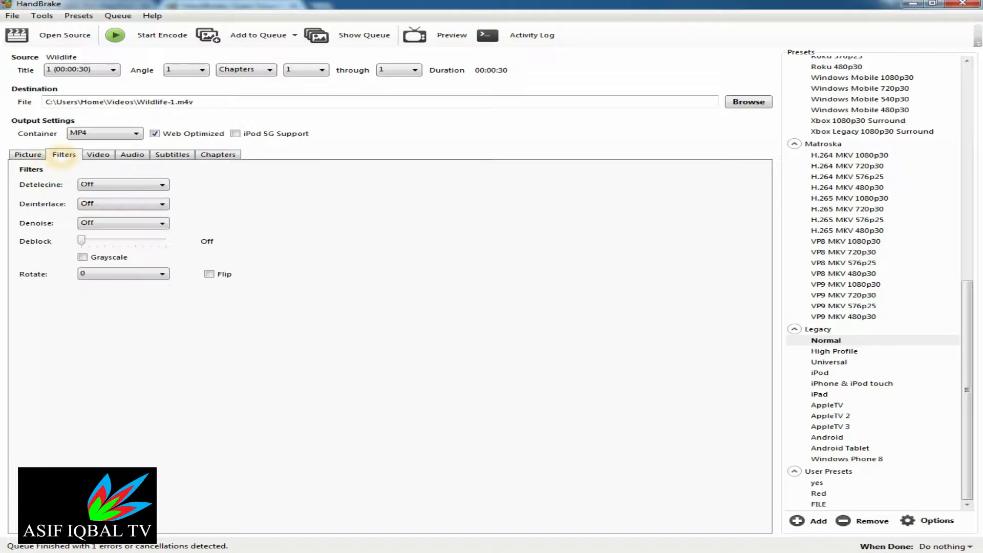
pyautogui.click(98, 154)
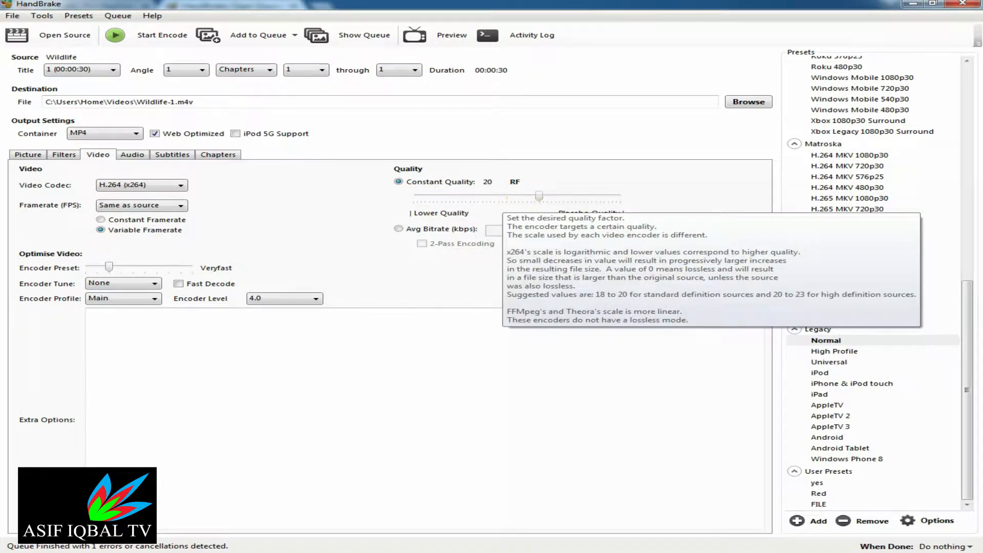
pyautogui.click(523, 196)
pyautogui.click(523, 196)
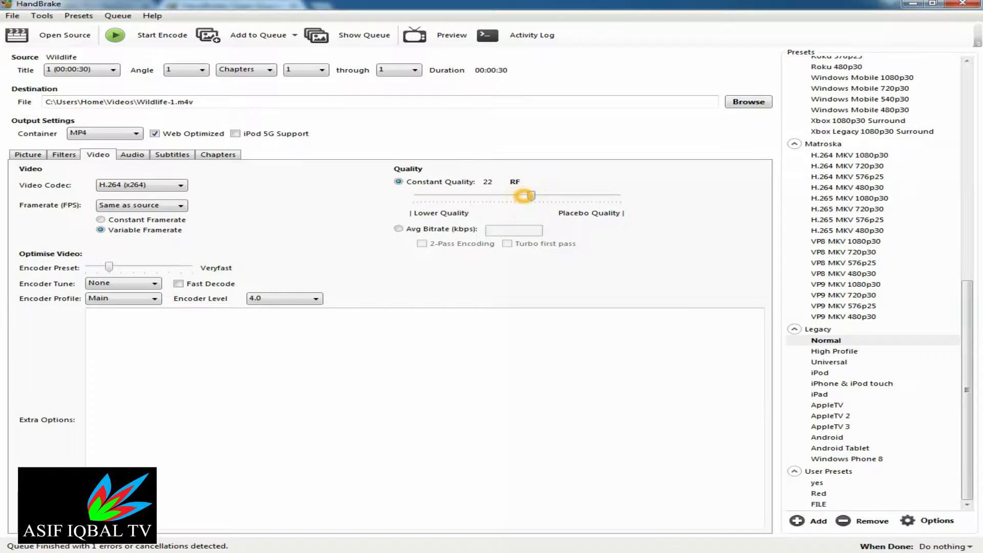
pyautogui.click(515, 198)
pyautogui.click(512, 196)
pyautogui.click(514, 197)
# Replace the whole destination file path with the name Green
pyautogui.doubleClick(218, 102)
pyautogui.tripleClick(217, 103)
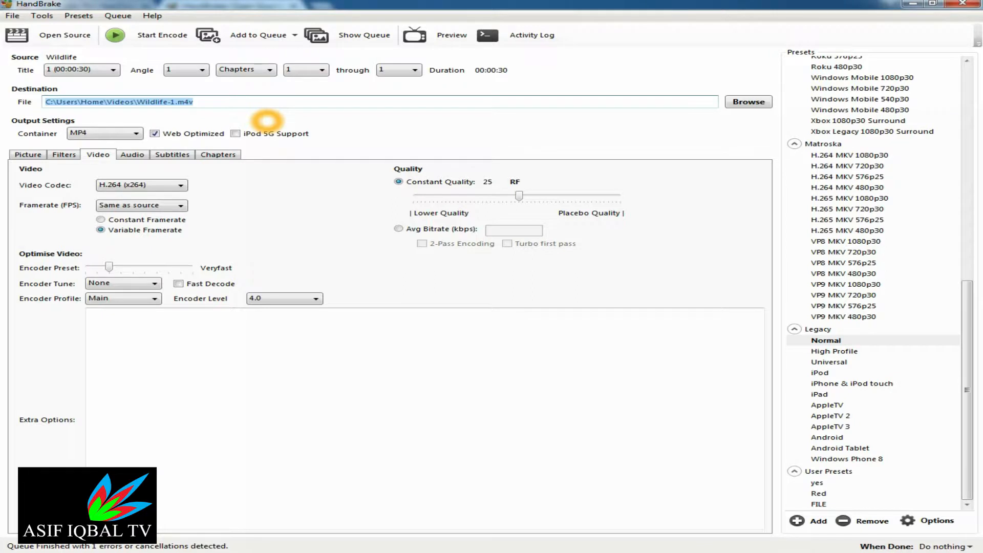
pyautogui.write('Green')
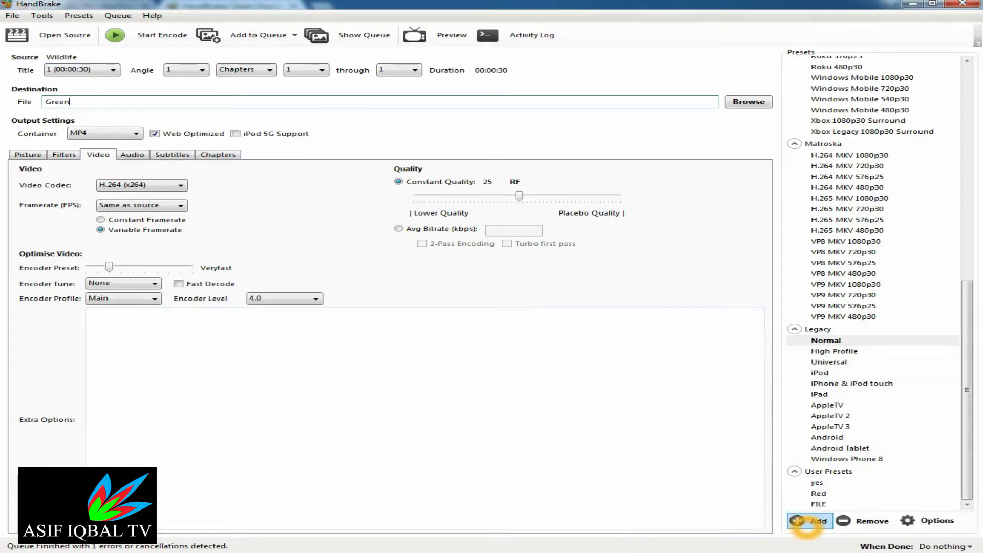
# Add a user preset named Green from the current settings, keeping the Custom picture size of 1280 x 720
pyautogui.click(806, 521)
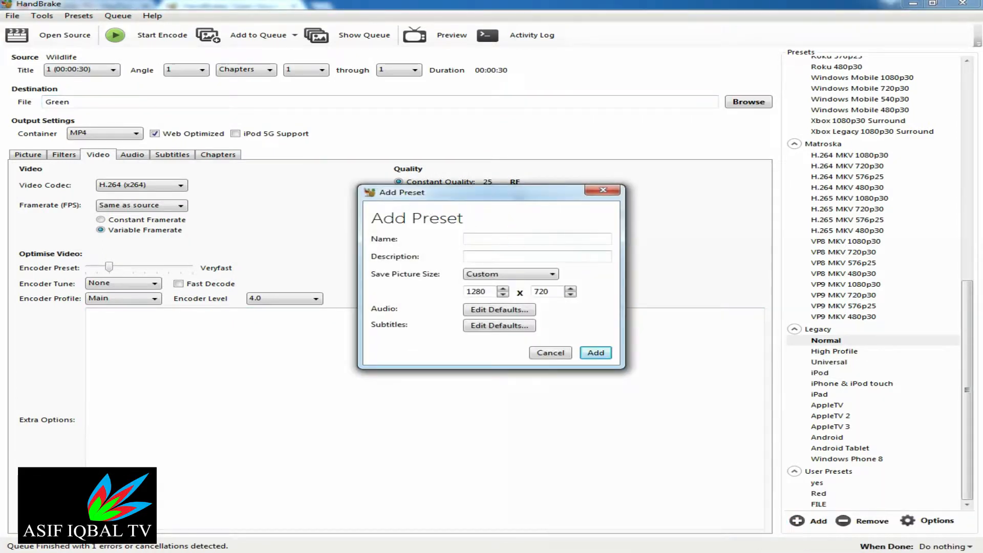
pyautogui.click(522, 238)
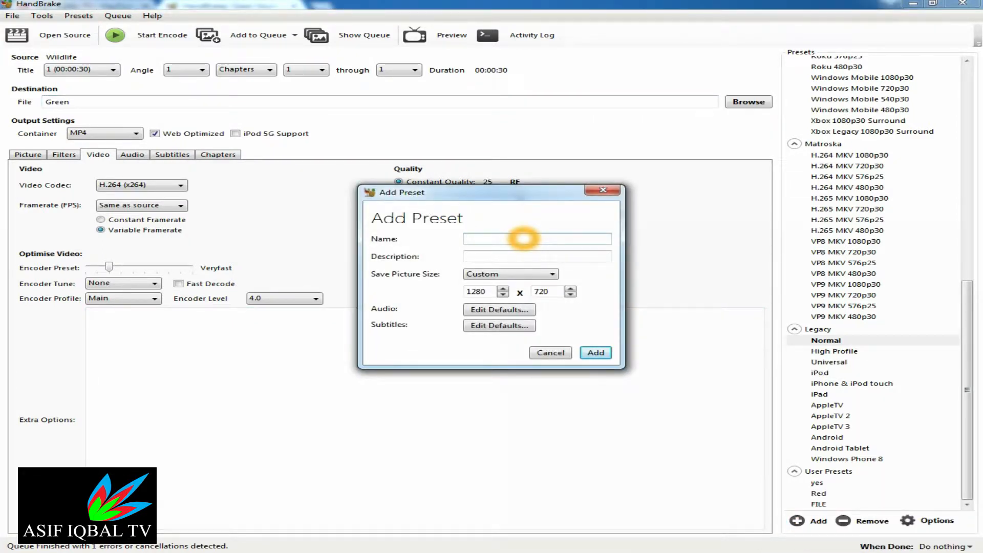
pyautogui.write('Green')
pyautogui.click(594, 352)
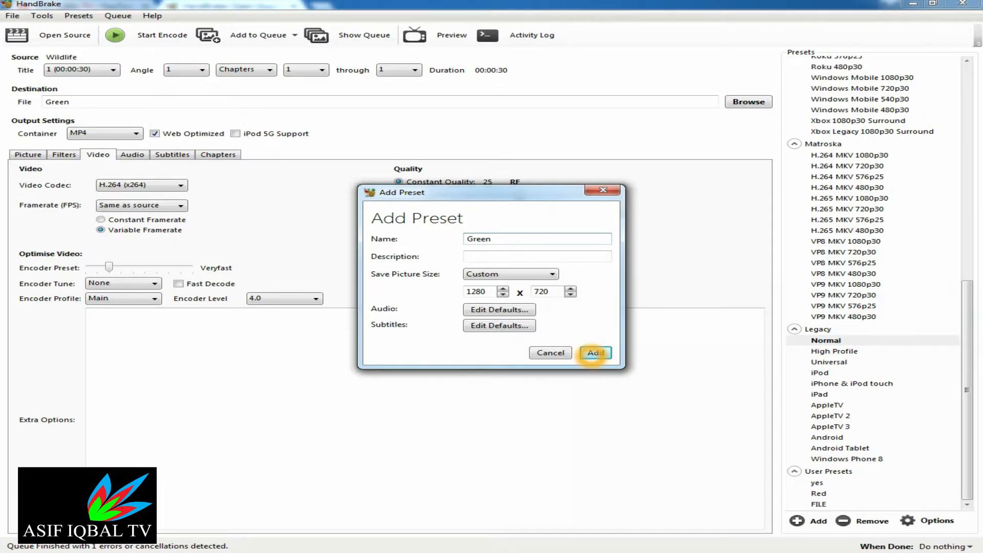
pyautogui.click(459, 298)
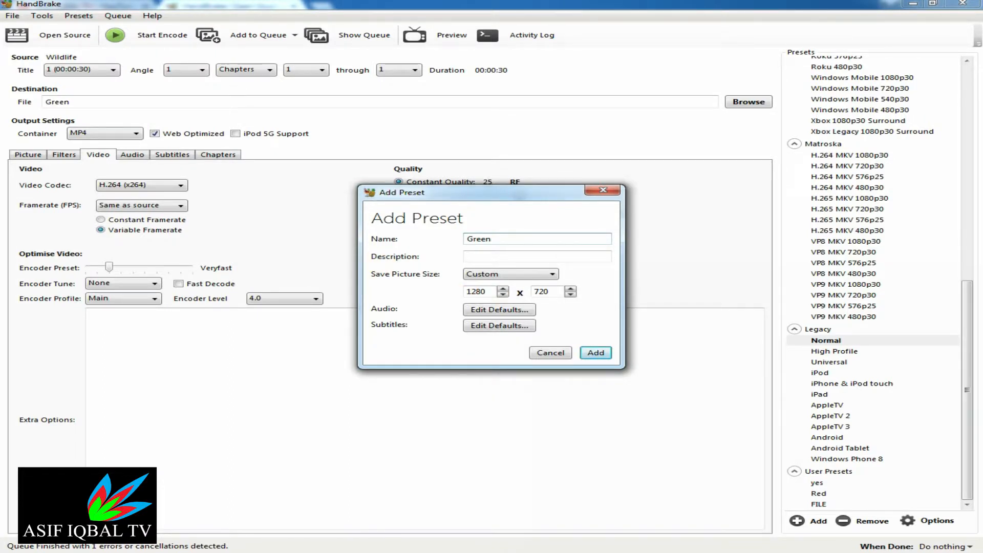
pyautogui.click(552, 274)
pyautogui.click(551, 274)
pyautogui.click(596, 354)
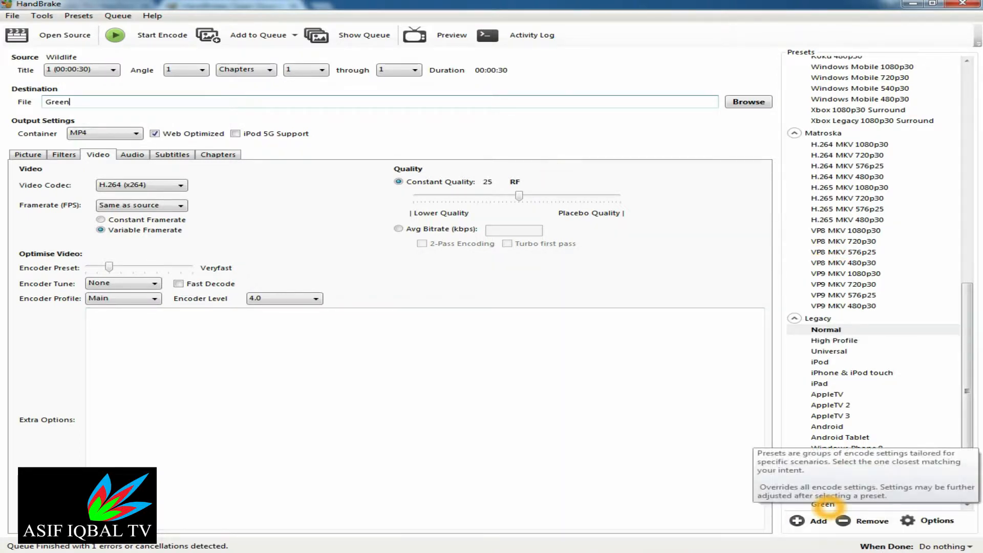
# Try to start the encode with Green as the destination, agreeing to create the missing output folder
pyautogui.click(355, 187)
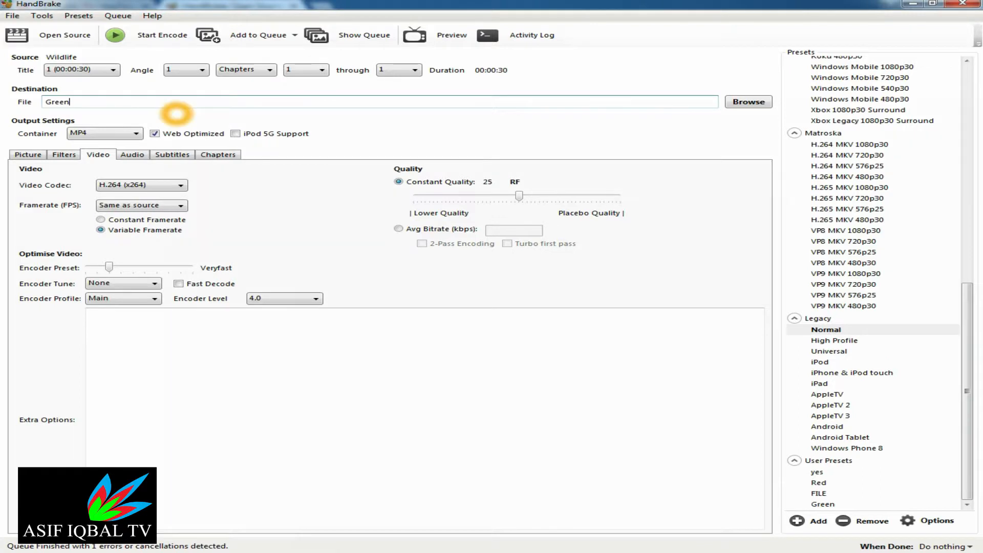
pyautogui.click(137, 37)
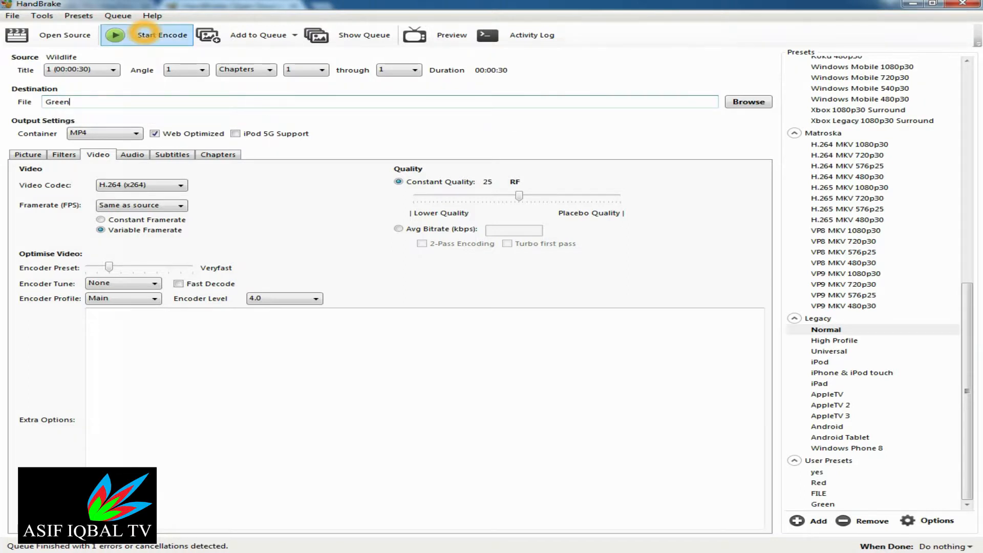
pyautogui.click(145, 35)
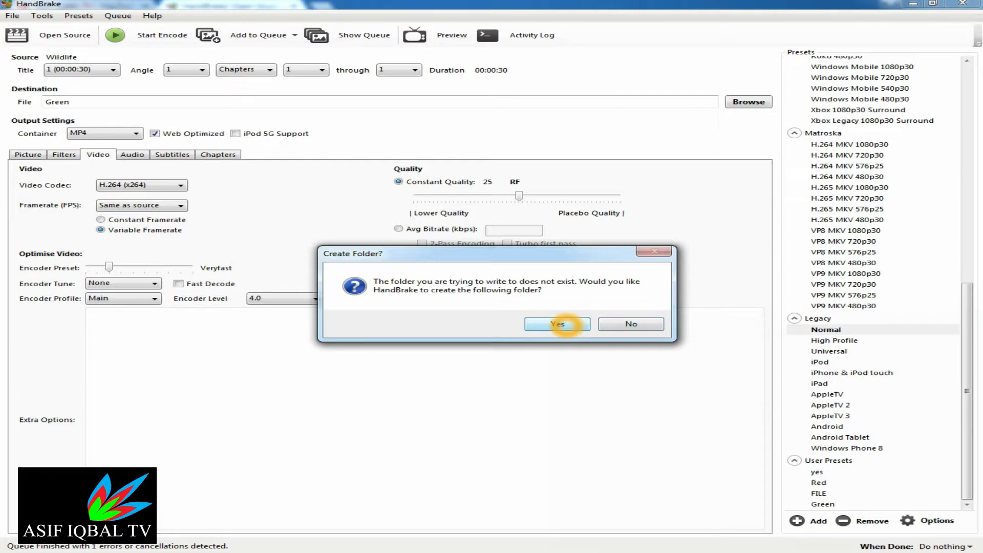
pyautogui.click(565, 324)
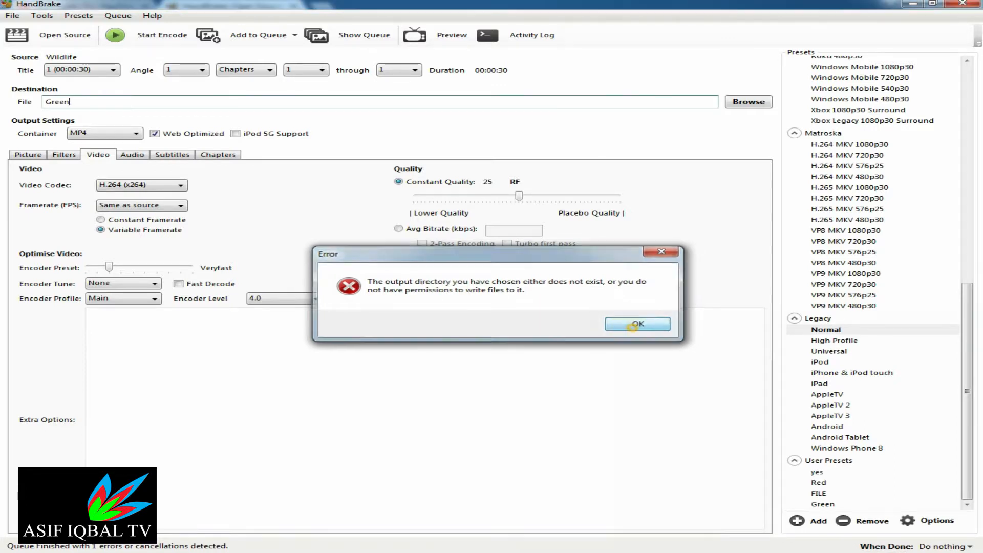
pyautogui.click(632, 325)
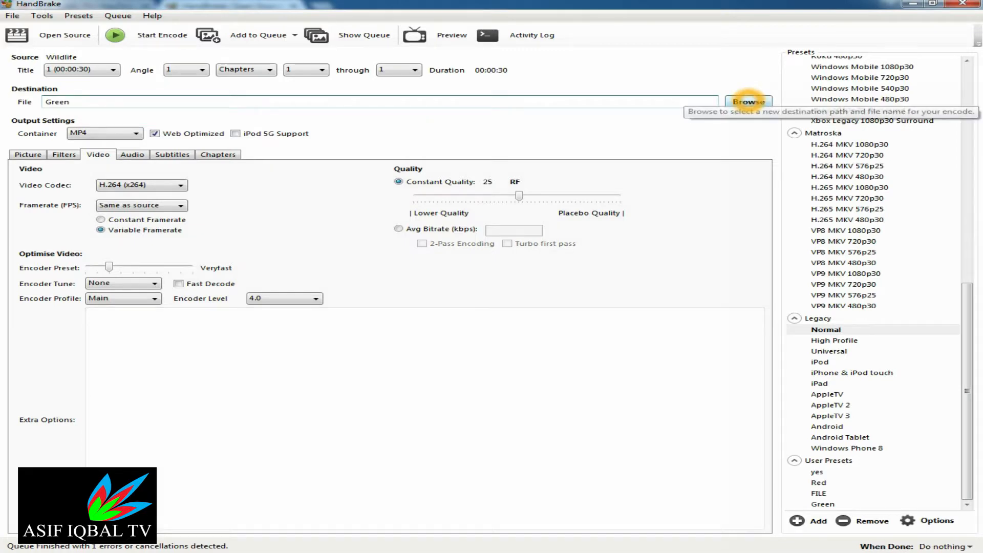
# Save the output destination as Green in mp4 format in the Videos library and start the encode
pyautogui.click(748, 101)
pyautogui.click(58, 182)
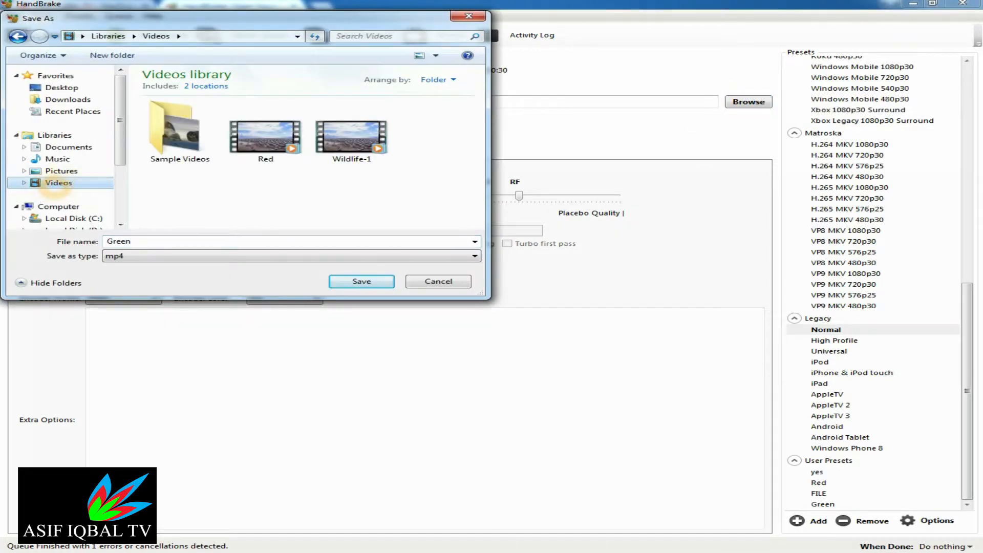
pyautogui.click(359, 281)
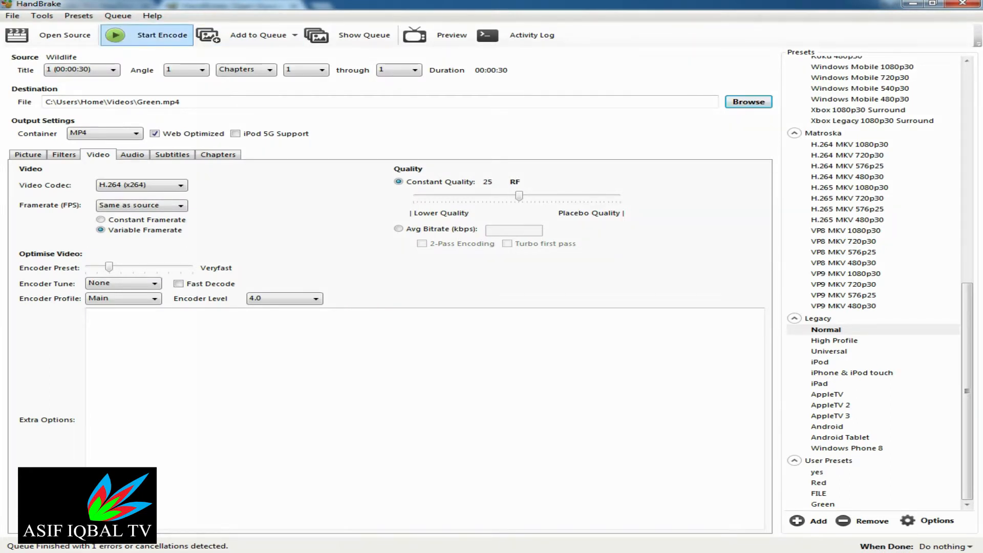
pyautogui.click(148, 35)
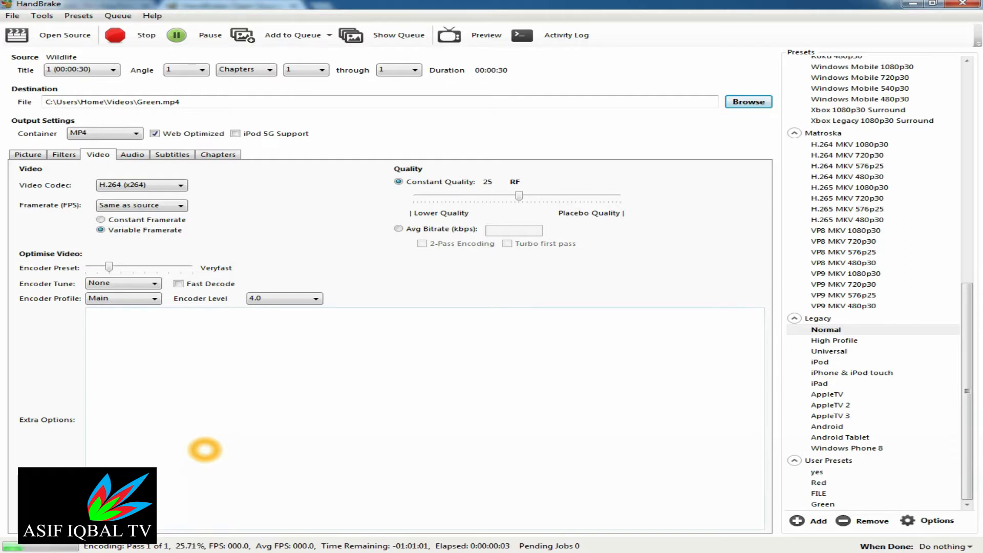
# Once the encode ends, switch to the Videos library in Windows Explorer and check the Green file's size in its properties
pyautogui.moveTo(193, 445)
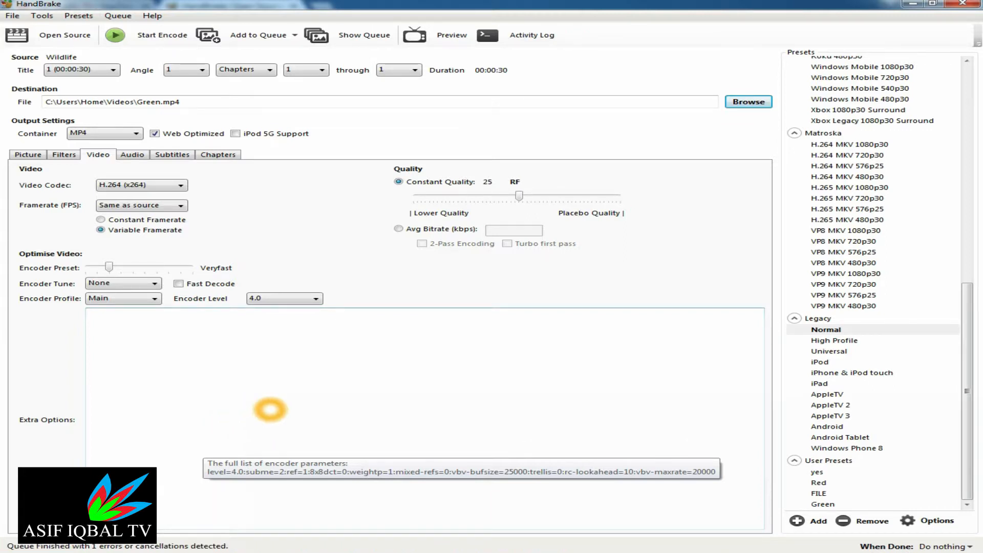
pyautogui.hotkey('alt', 'Tab')
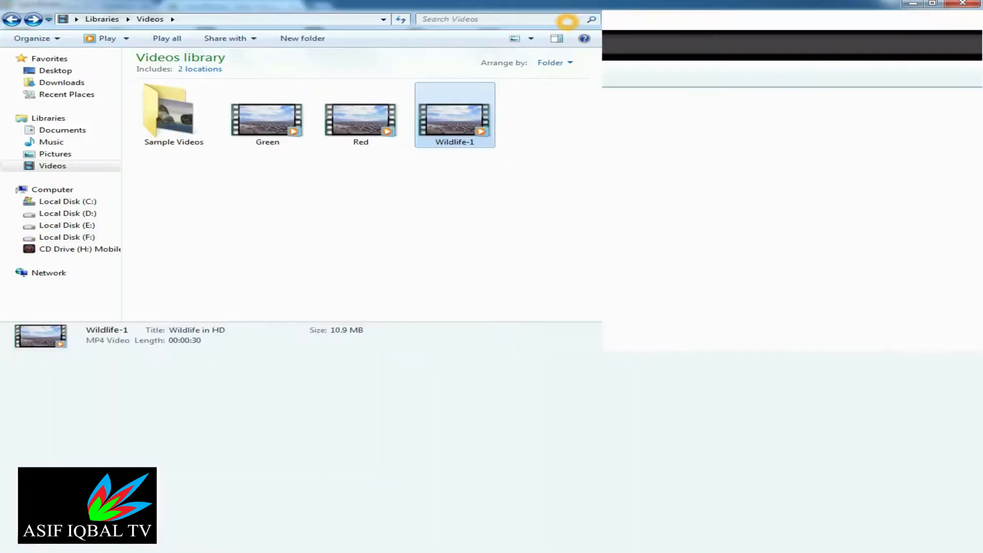
pyautogui.doubleClick(567, 23)
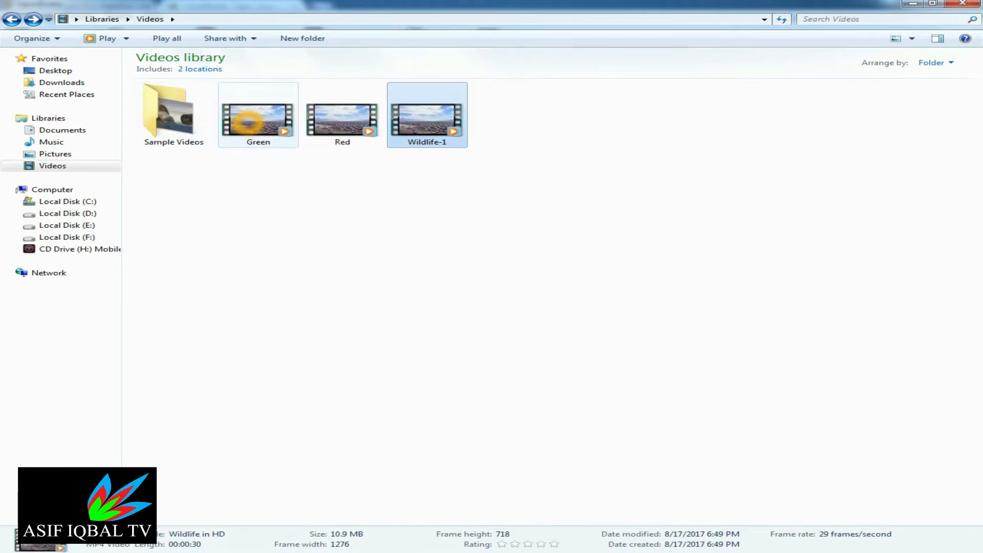
pyautogui.rightClick(248, 120)
pyautogui.click(281, 194)
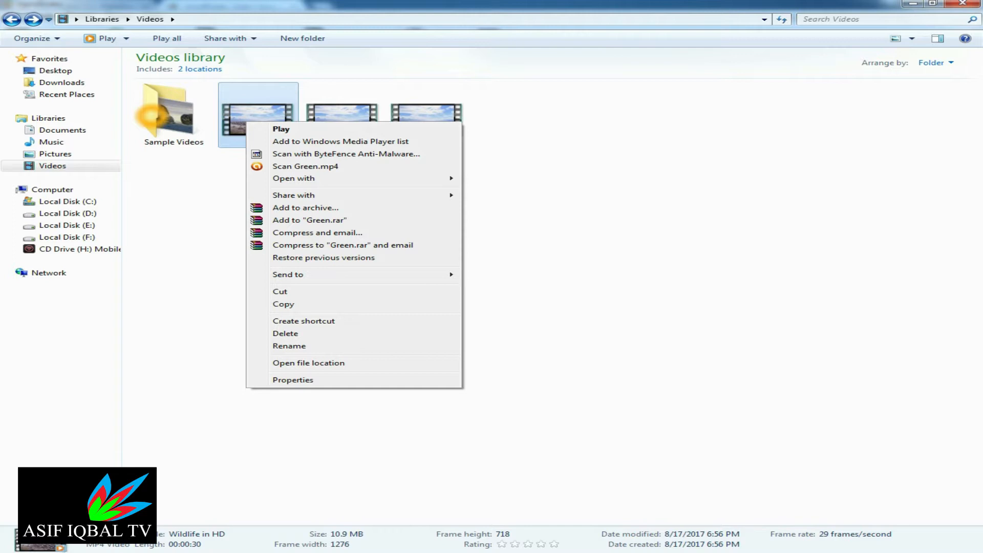
pyautogui.click(292, 380)
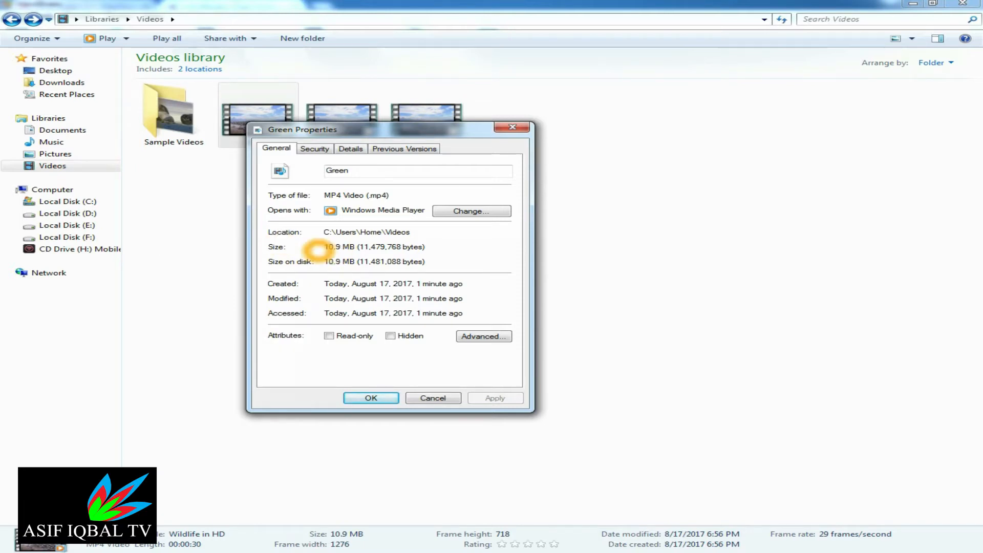
pyautogui.click(376, 397)
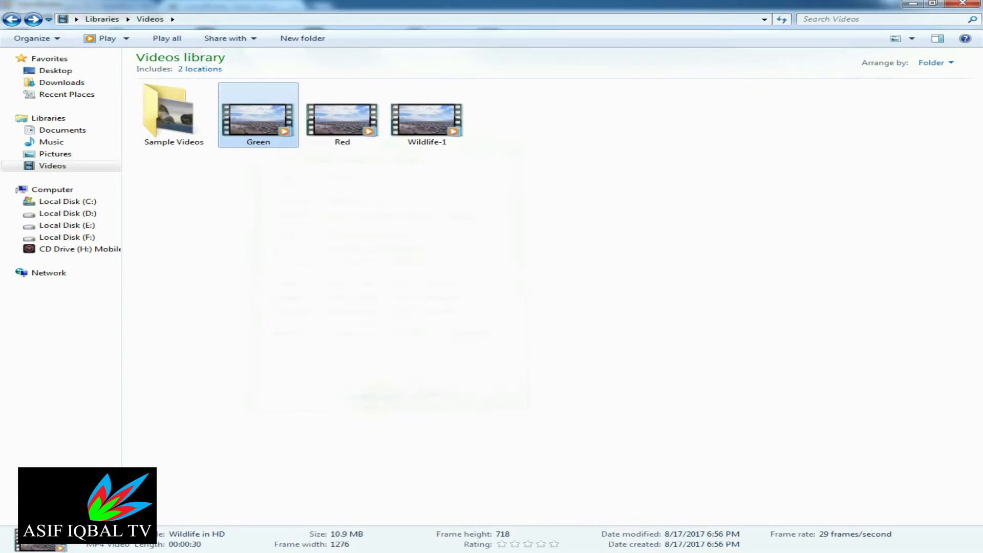
# Play the compressed Green video and the original Wildlife video in the Sample Videos folder to compare their picture quality
pyautogui.doubleClick(253, 121)
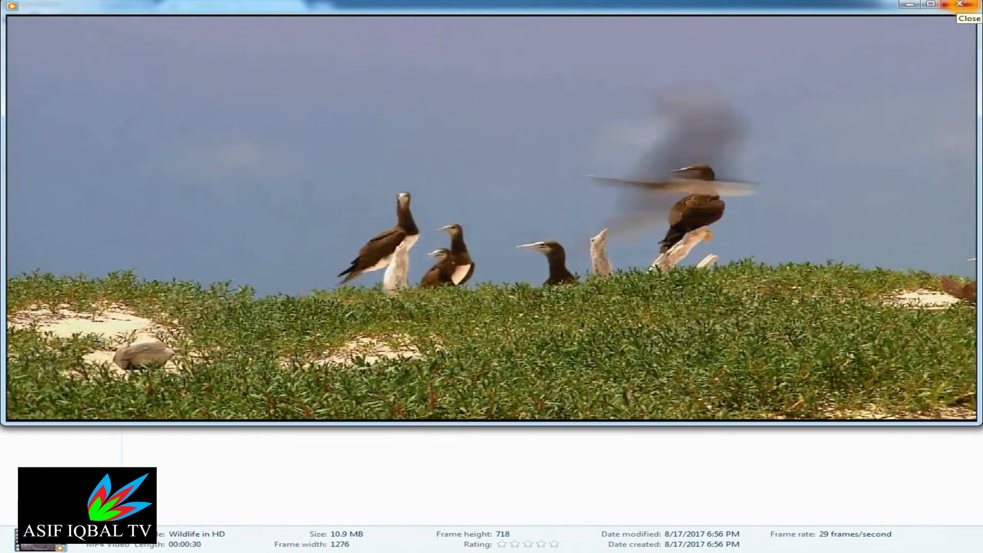
pyautogui.click(960, 5)
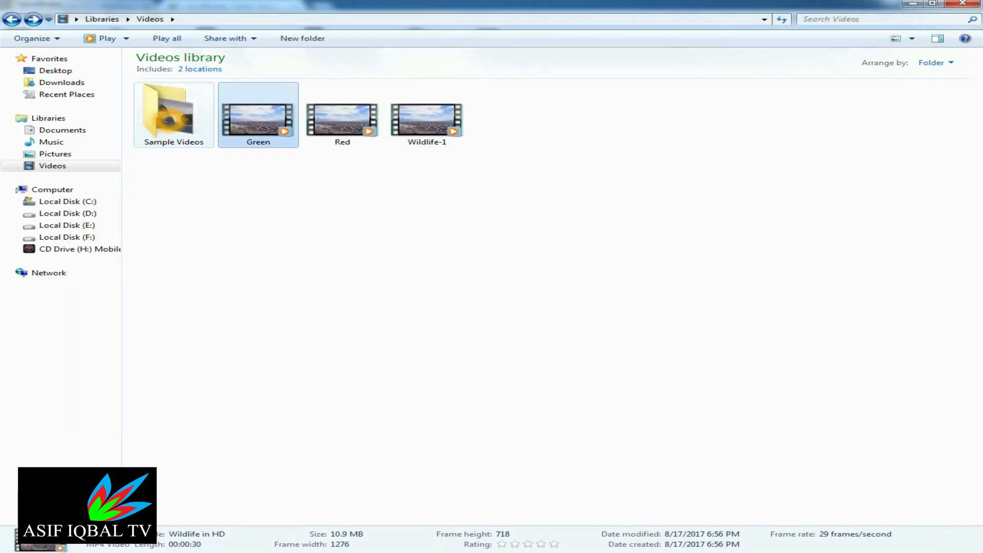
pyautogui.doubleClick(170, 121)
pyautogui.doubleClick(166, 102)
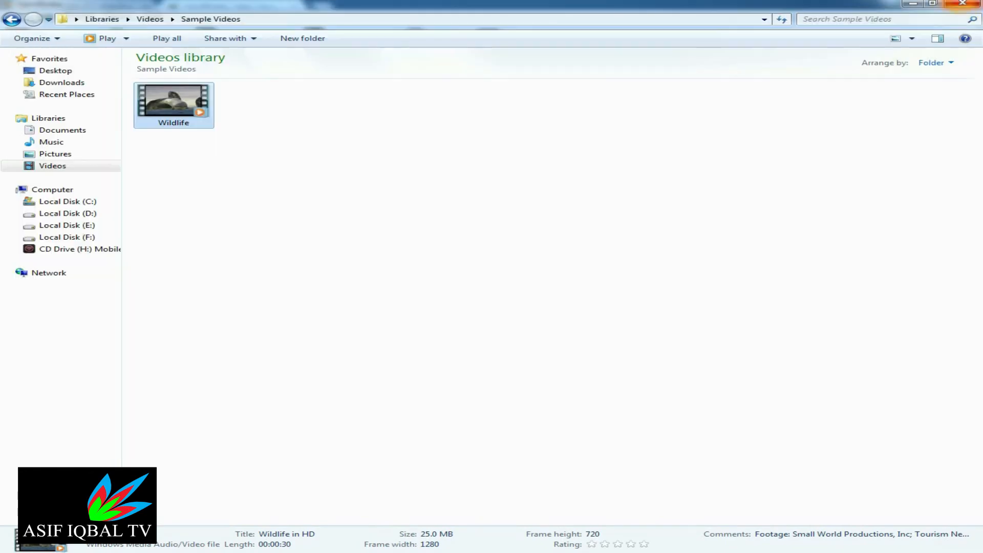
# Close the Sample Videos folder window and show the ASIF IQBAL TV YouTube channel page in the browser
pyautogui.click(959, 4)
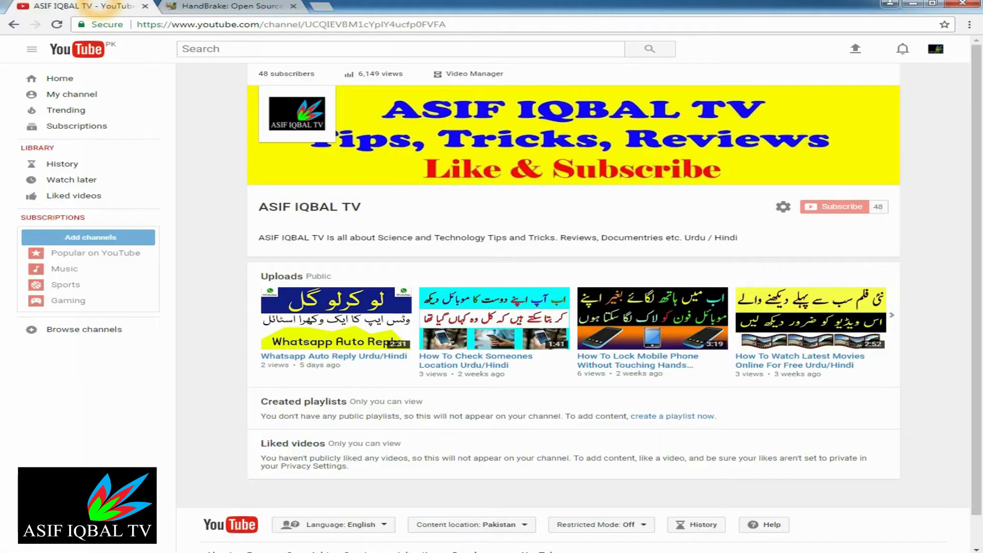
pyautogui.click(100, 7)
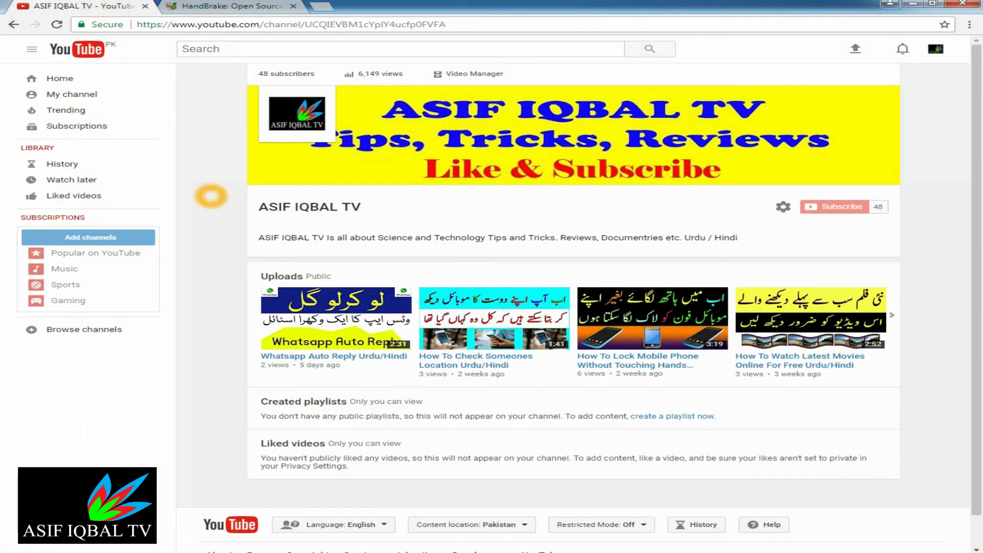